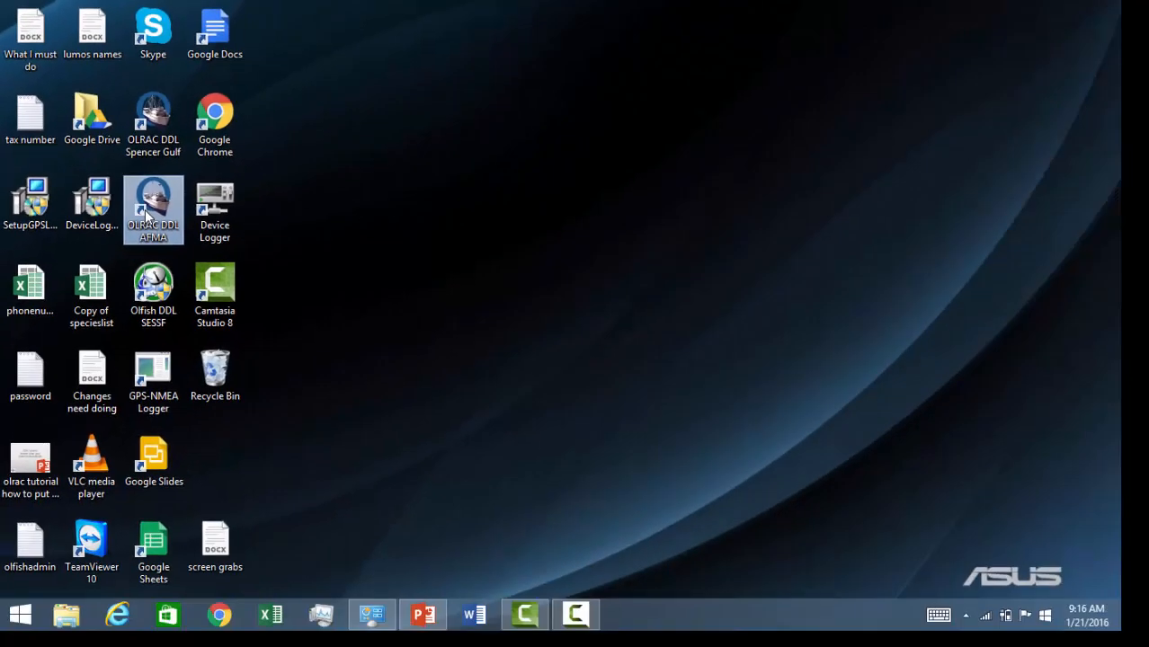
Launch the OLRAC DDL AFMA logger from its desktop shortcut to reach the Login window.
double_click(147, 216)
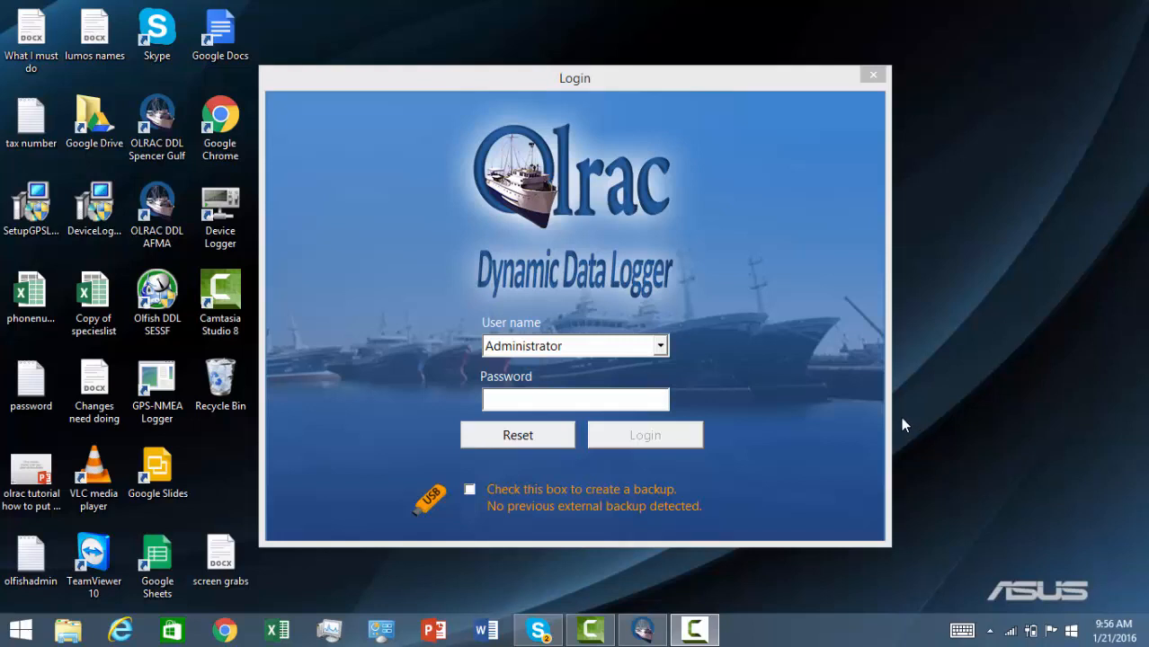
Log in with the skipper's user account and its password to reach the main chart screen.
left_click(661, 347)
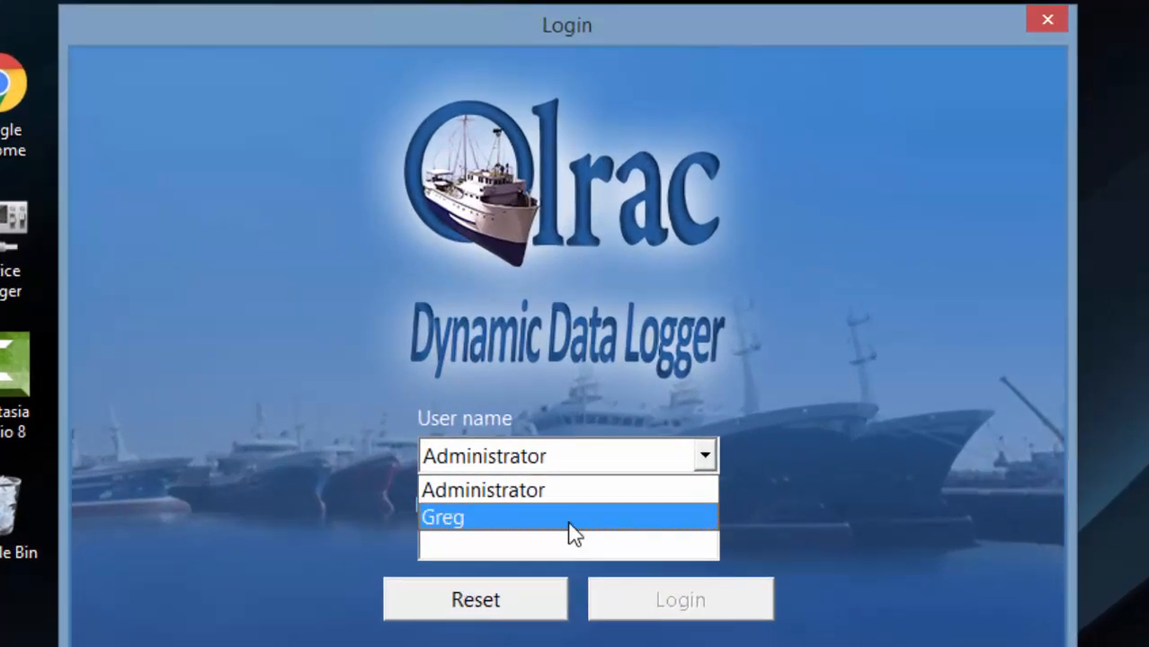
left_click(574, 518)
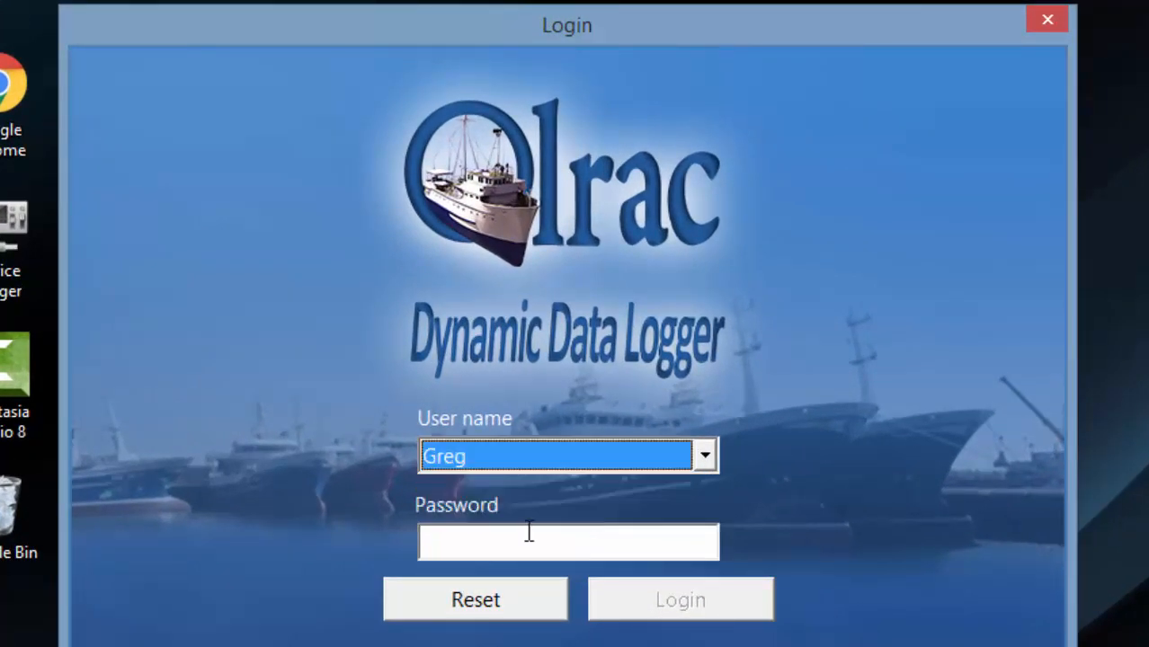
left_click(527, 534)
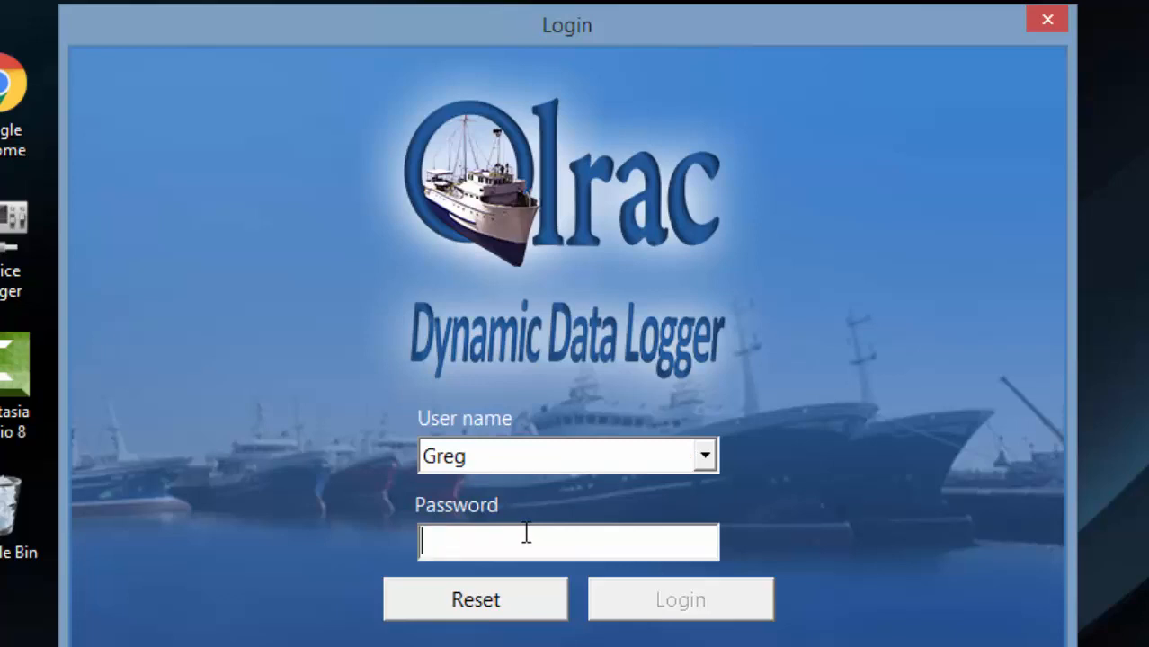
type("********")
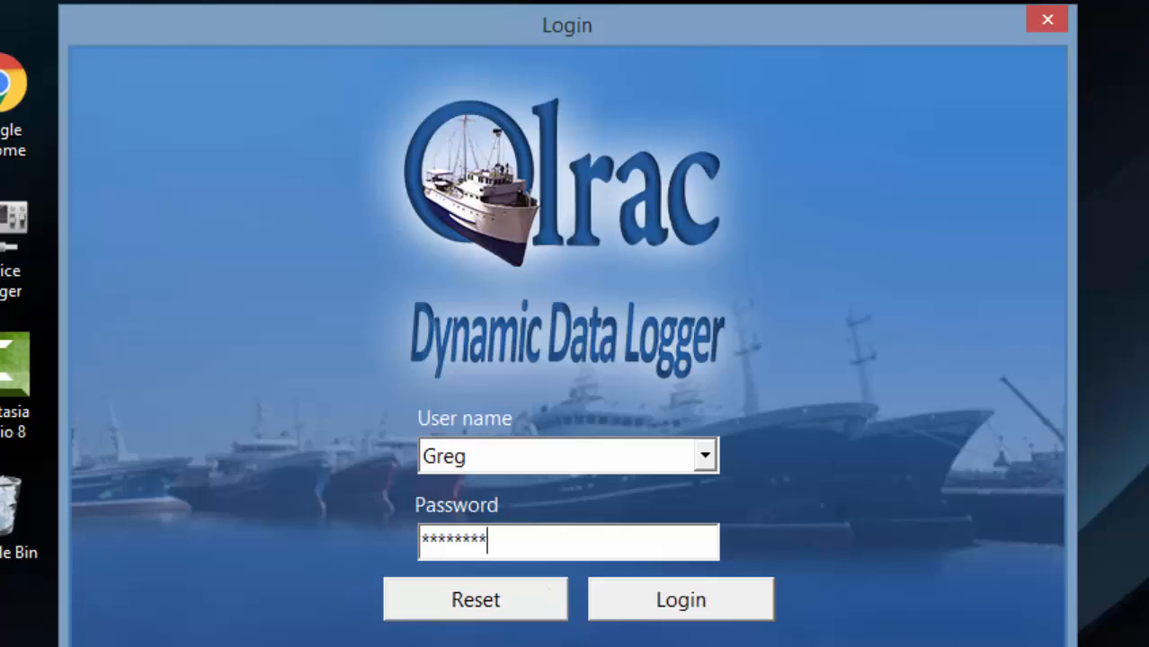
left_click(686, 599)
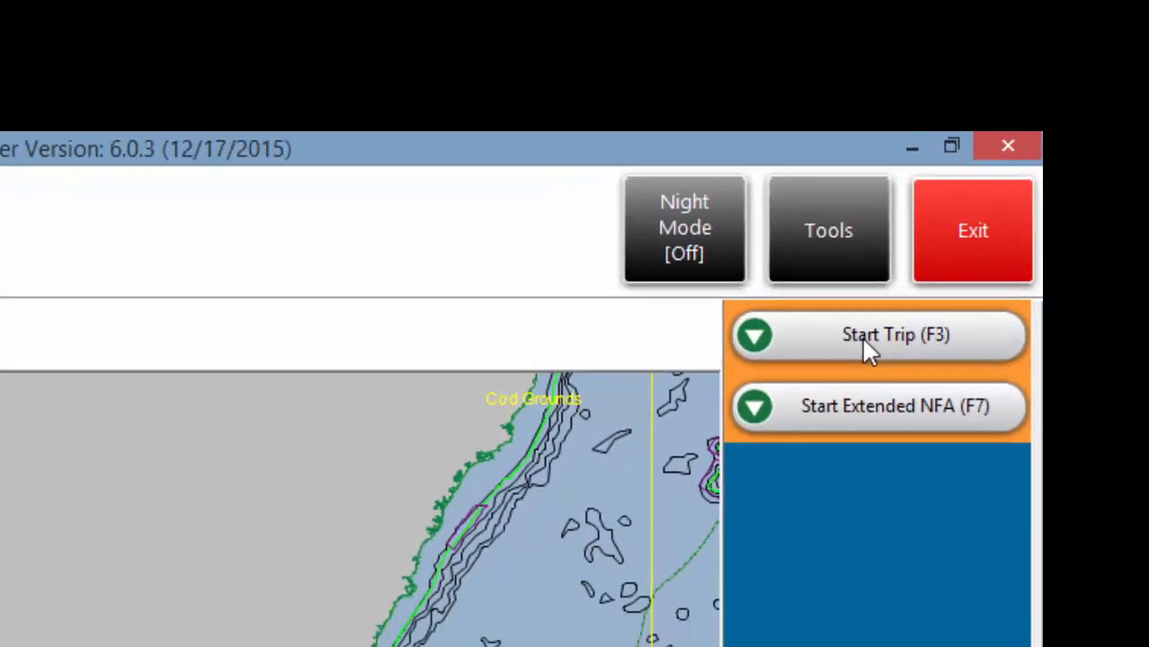
Start a new trip with Start Trip (F3), opening the Departure port choices.
left_click(757, 469)
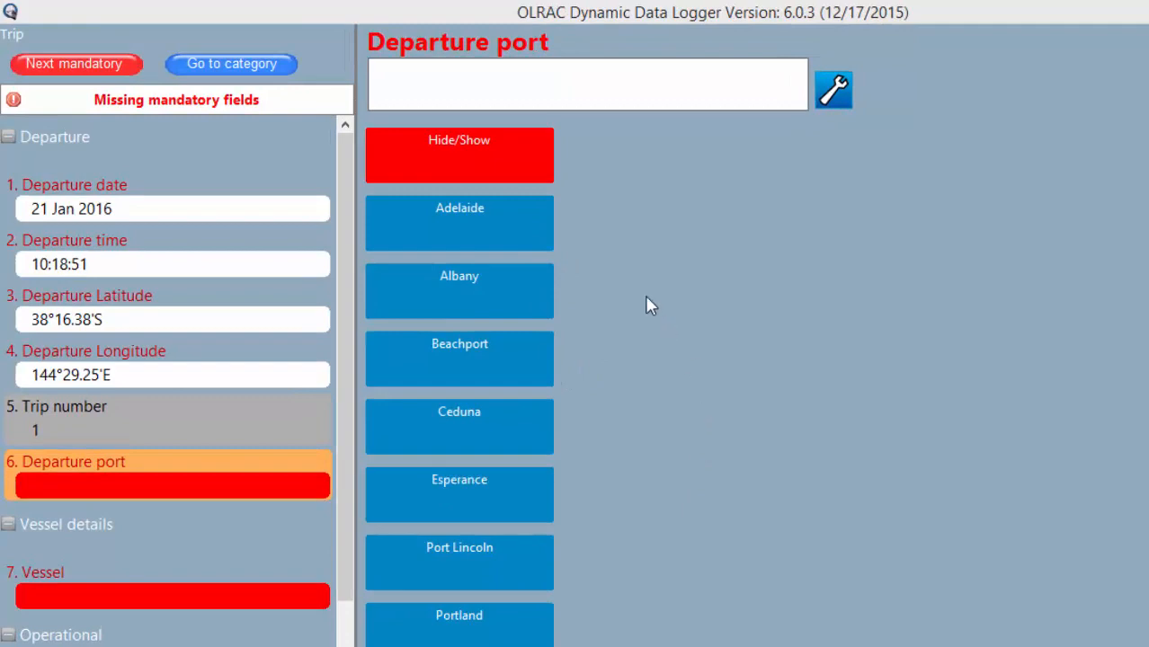
Bring up the full port list and scroll it to Lakes Entrance.
left_click(476, 162)
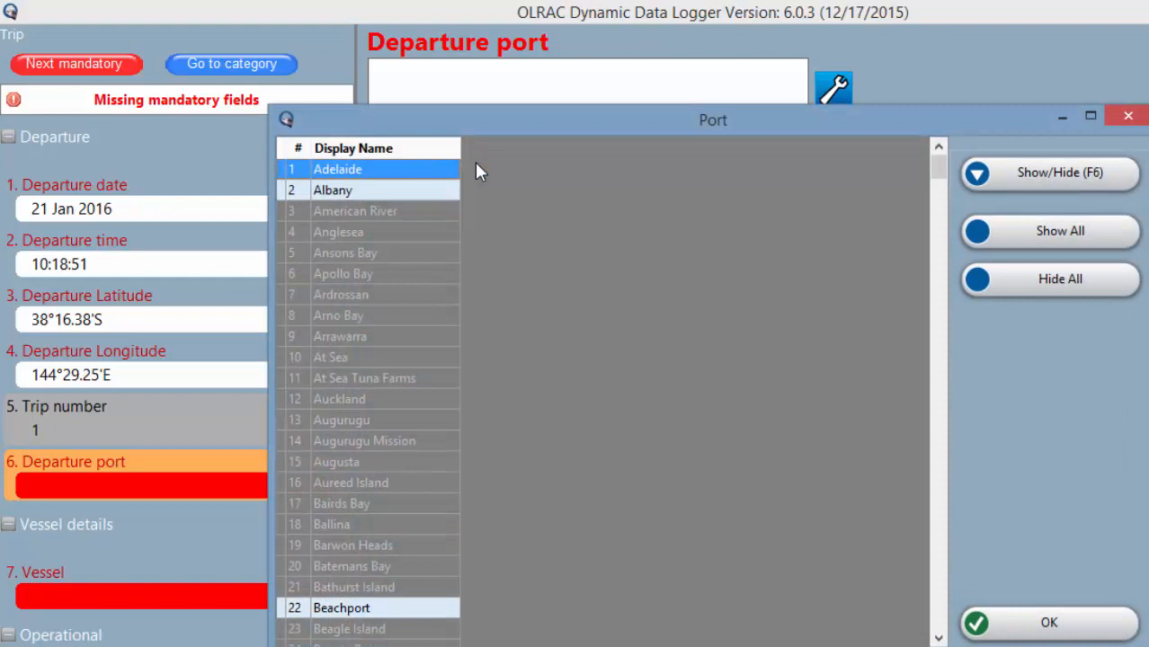
left_click(936, 402)
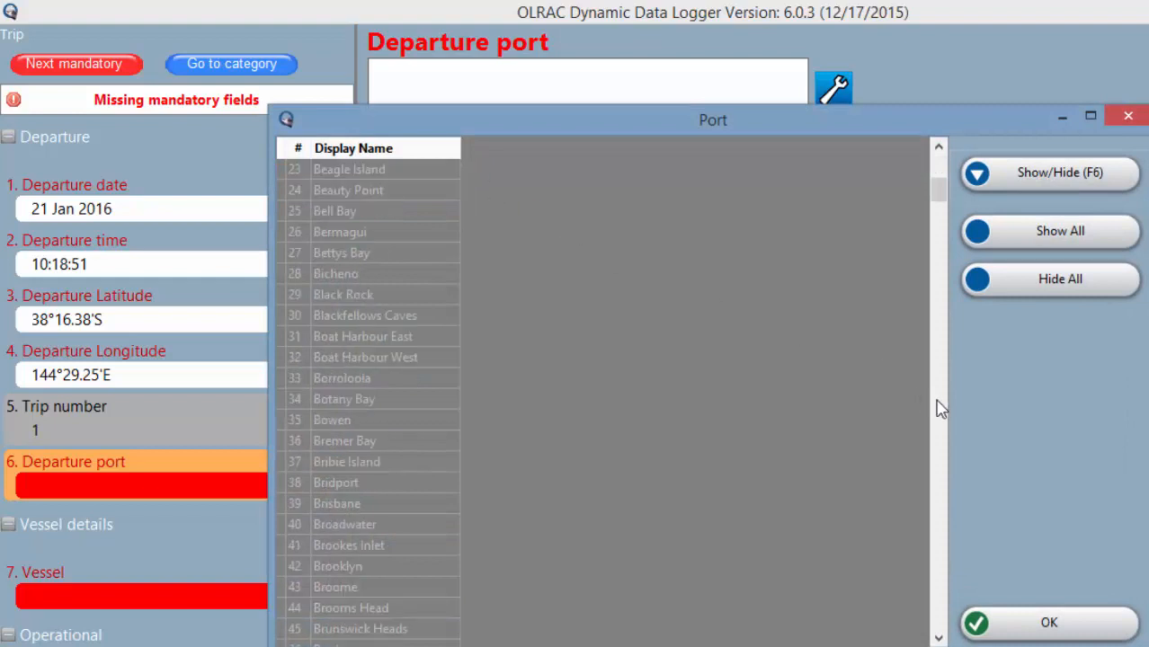
left_click(936, 402)
left_click(936, 402)
left_click(936, 401)
left_click(936, 402)
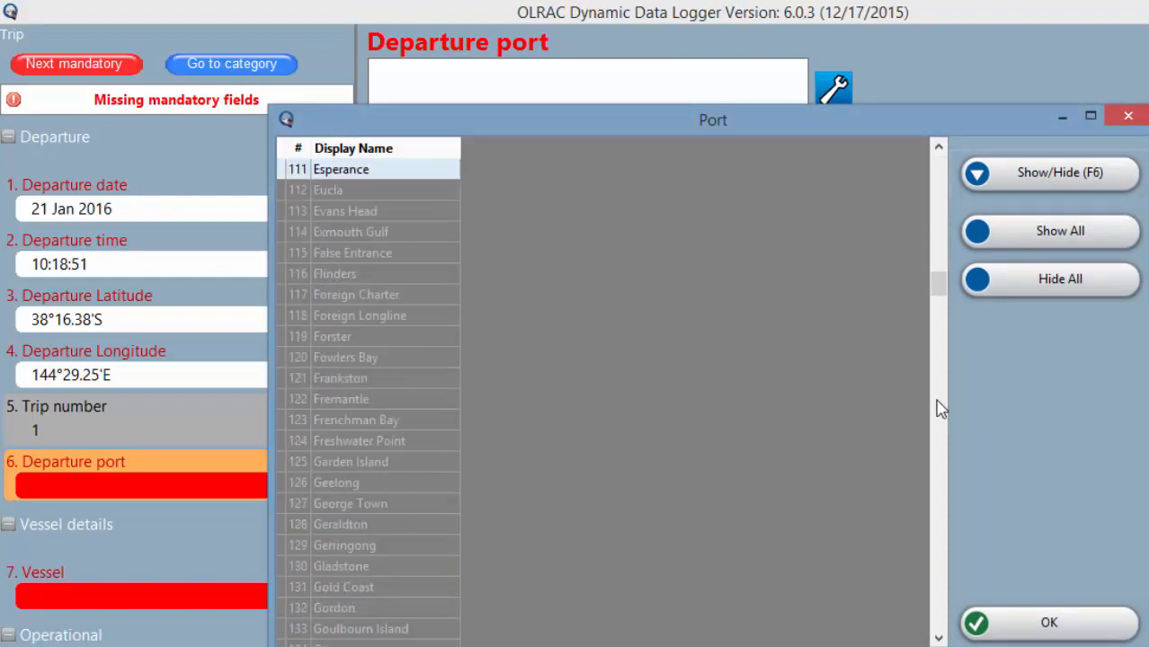
left_click(936, 402)
left_click(939, 405)
left_click(936, 422)
left_click(934, 437)
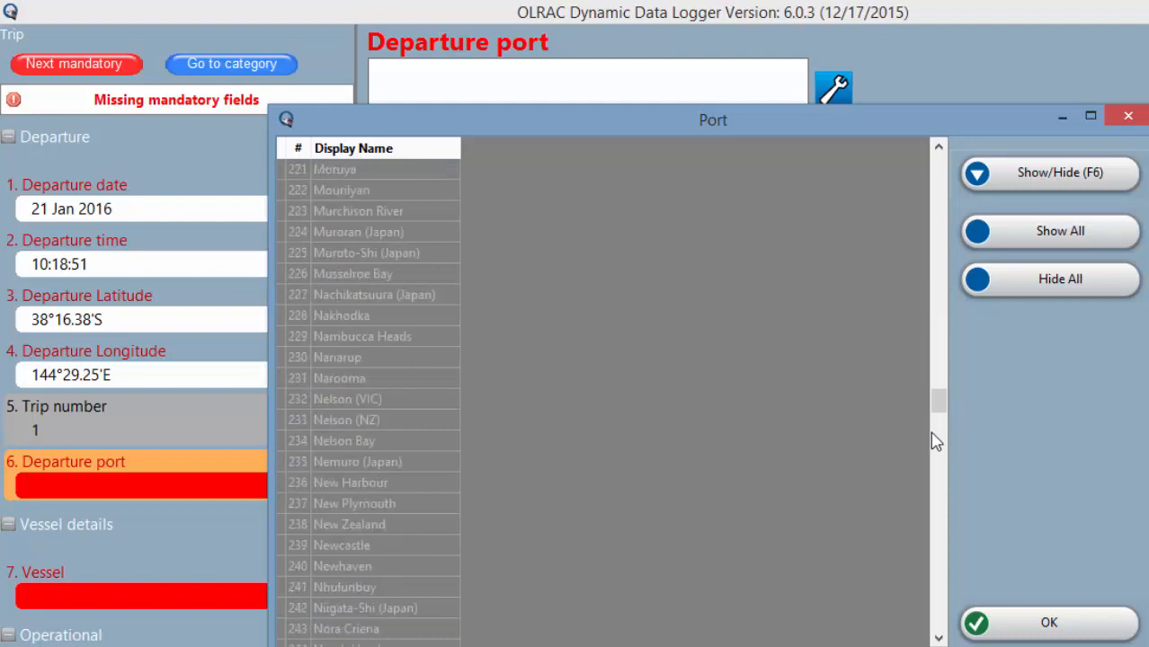
left_click(934, 435)
left_click(939, 314)
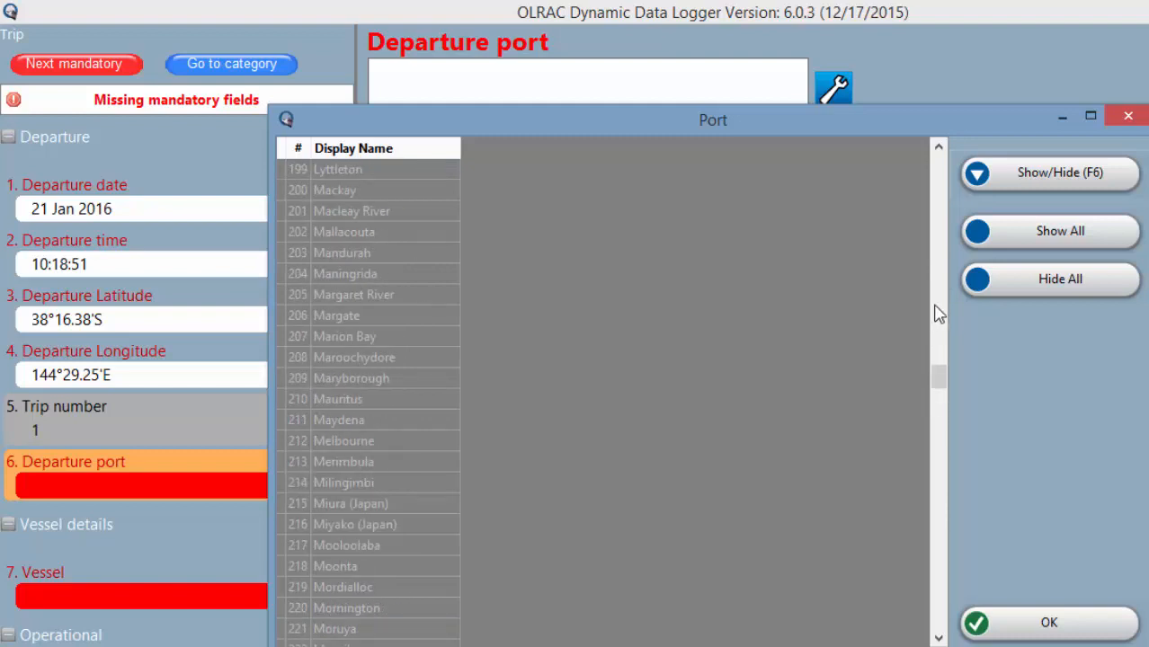
left_click(938, 314)
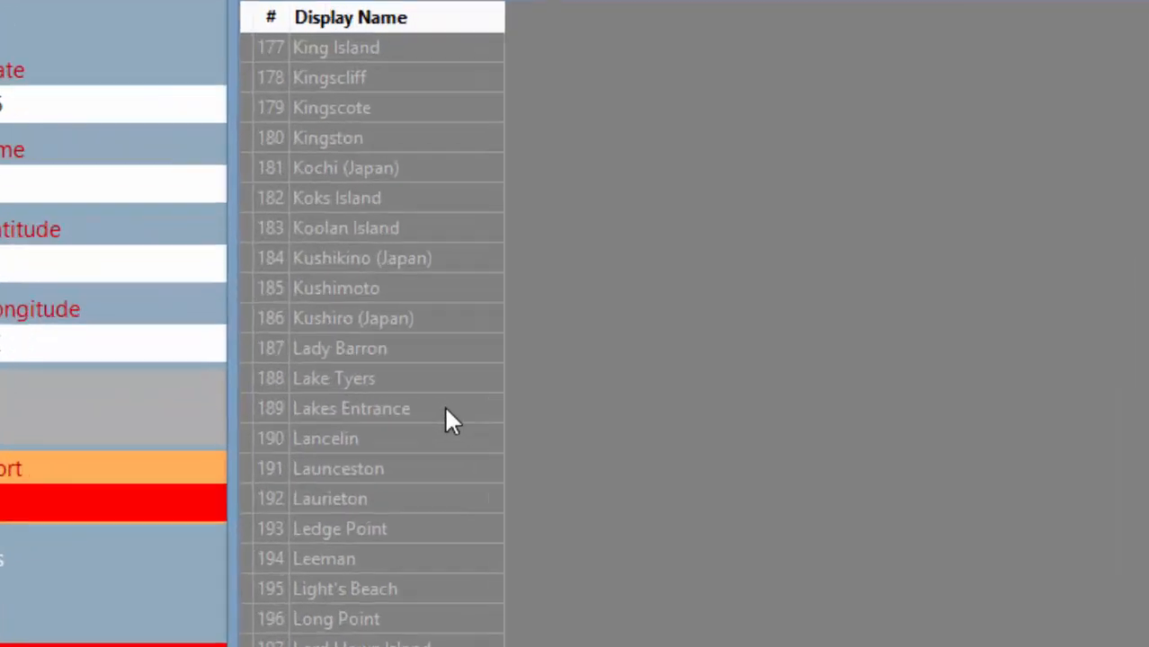
Make Lakes Entrance visible as a port choice and select it as the departure port.
left_click(419, 421)
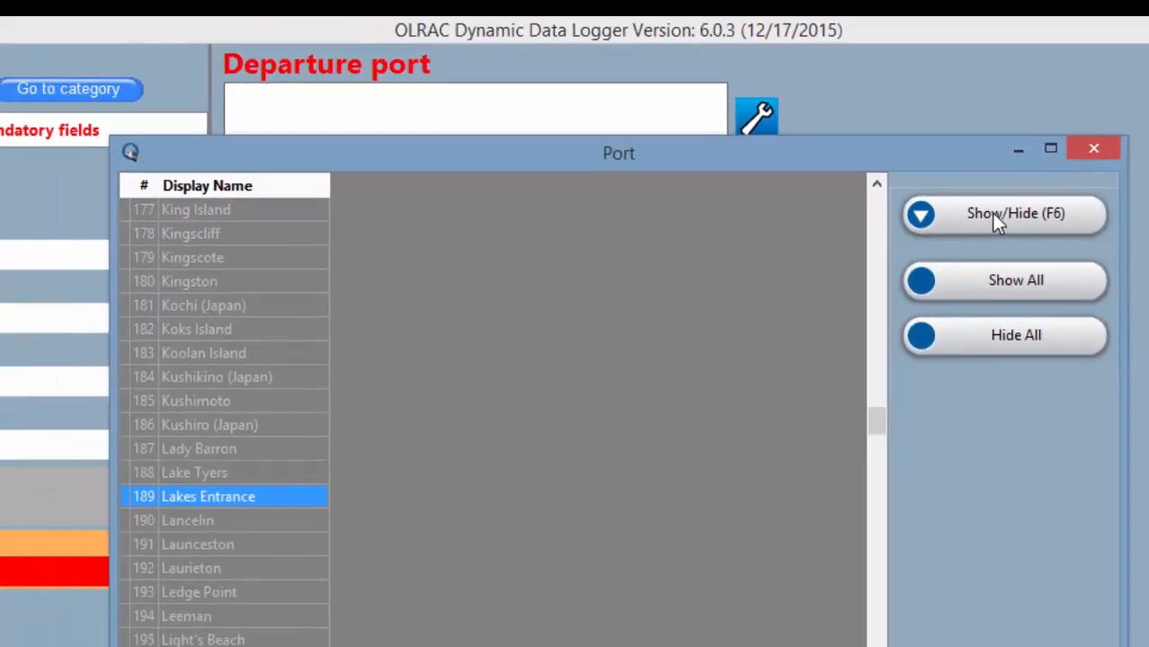
left_click(271, 527)
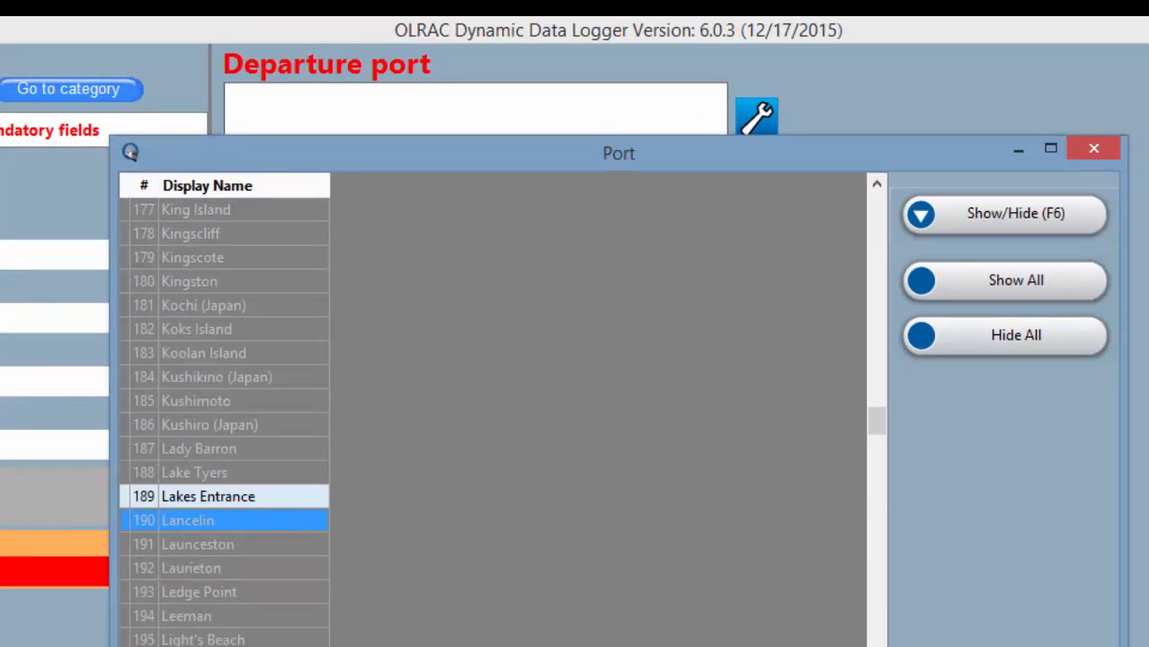
left_click(1005, 642)
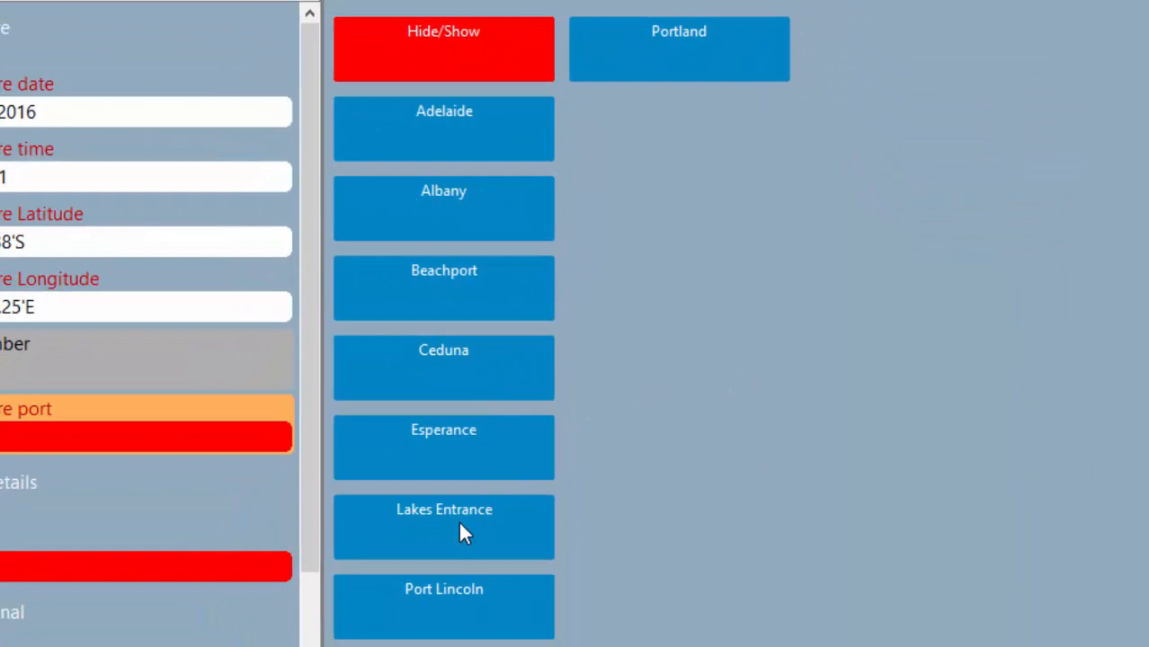
left_click(459, 533)
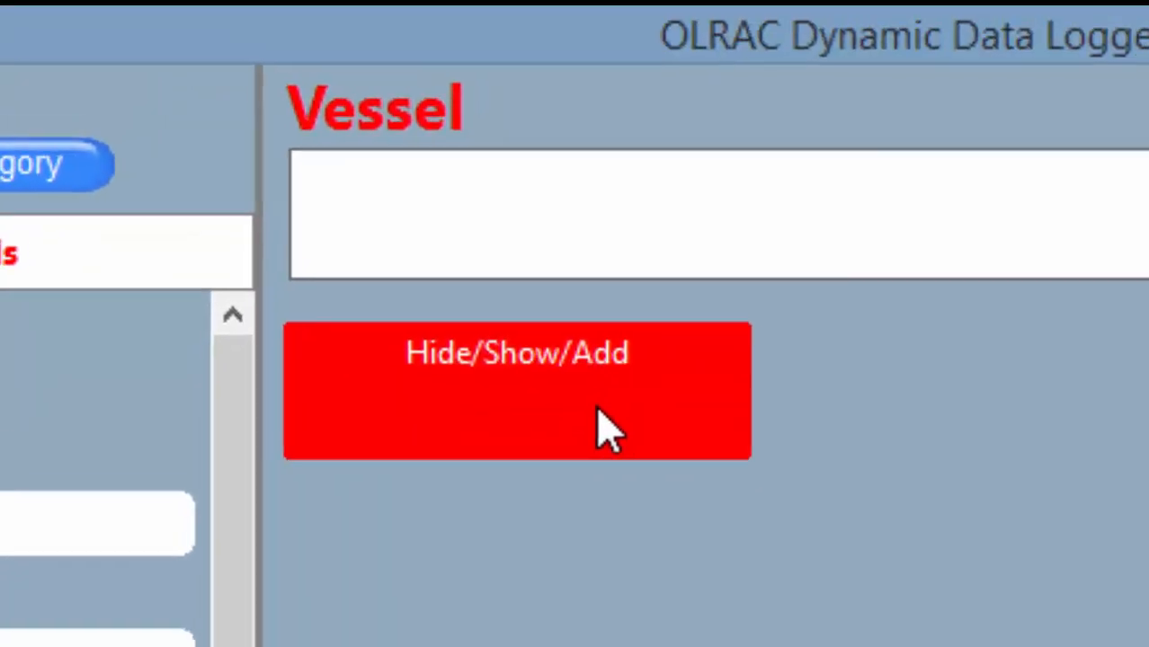
Add vessel Lady J with distinguishing symbol RXX and radio call sign weh123.
left_click(597, 408)
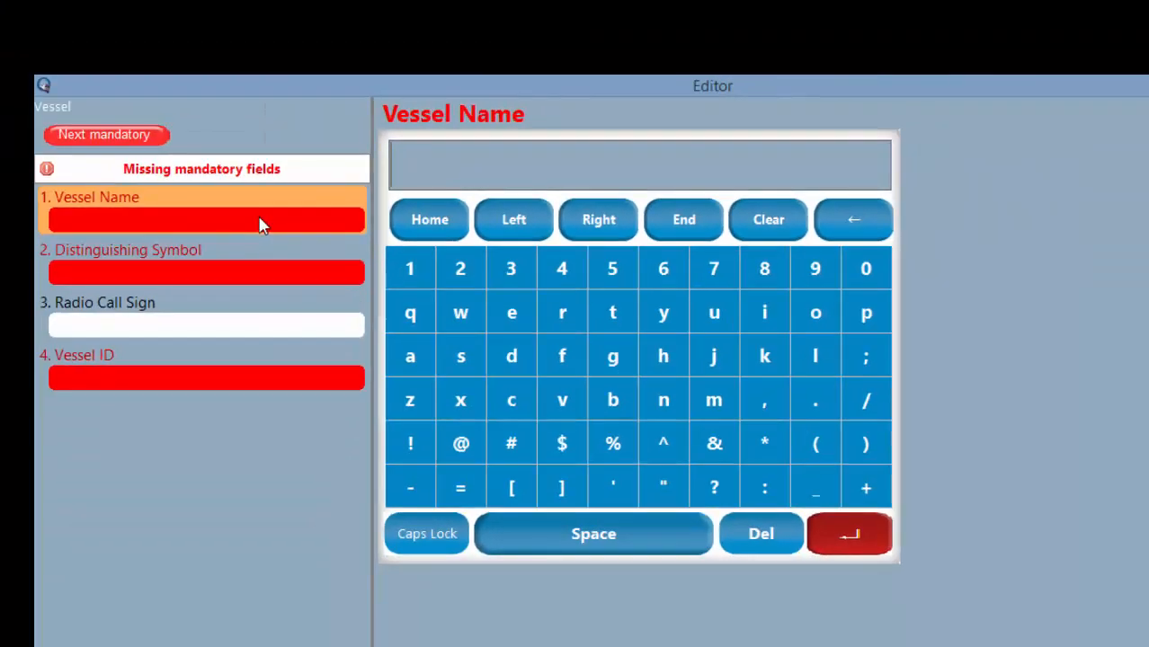
type("Lady J")
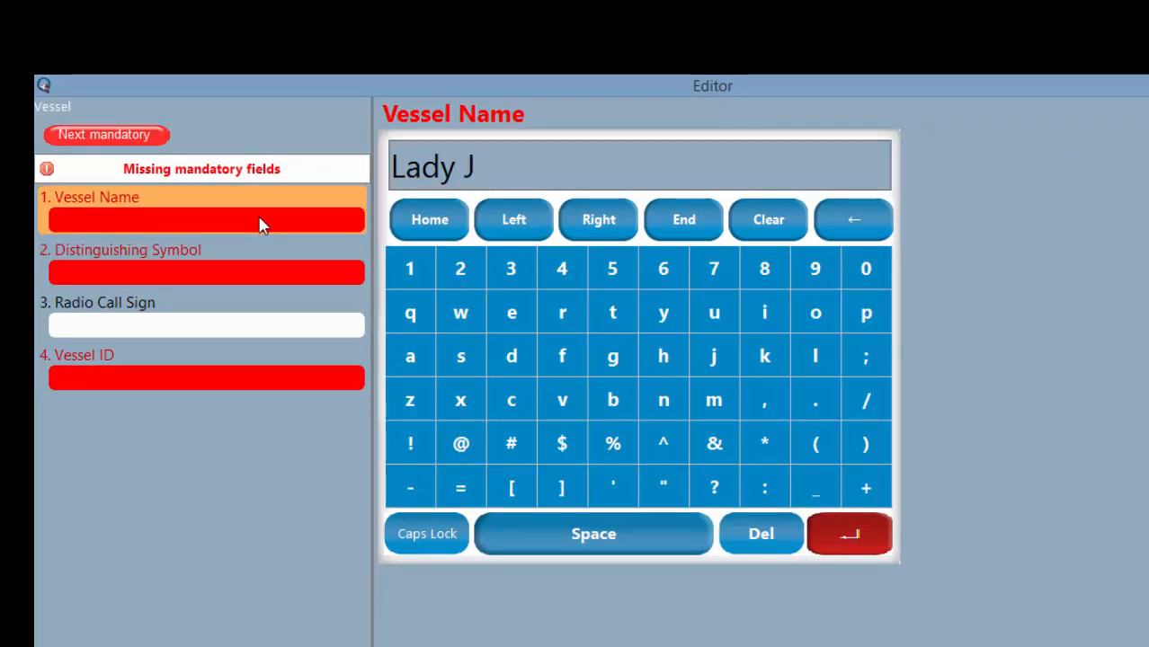
left_click(849, 536)
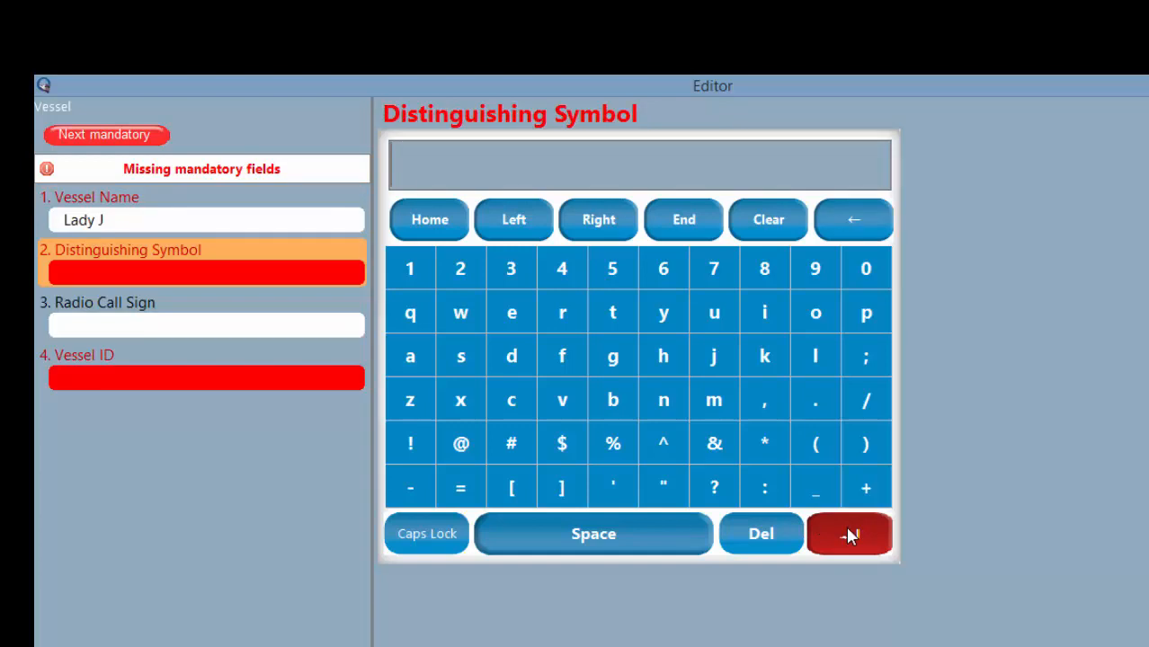
type("RXX")
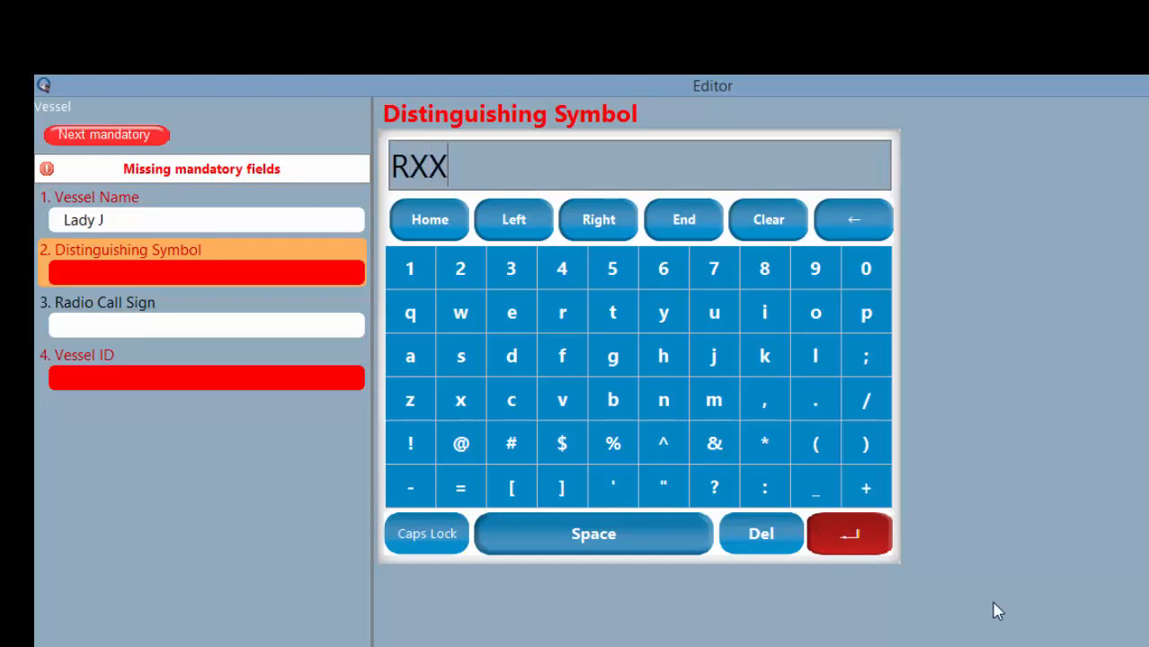
left_click(842, 532)
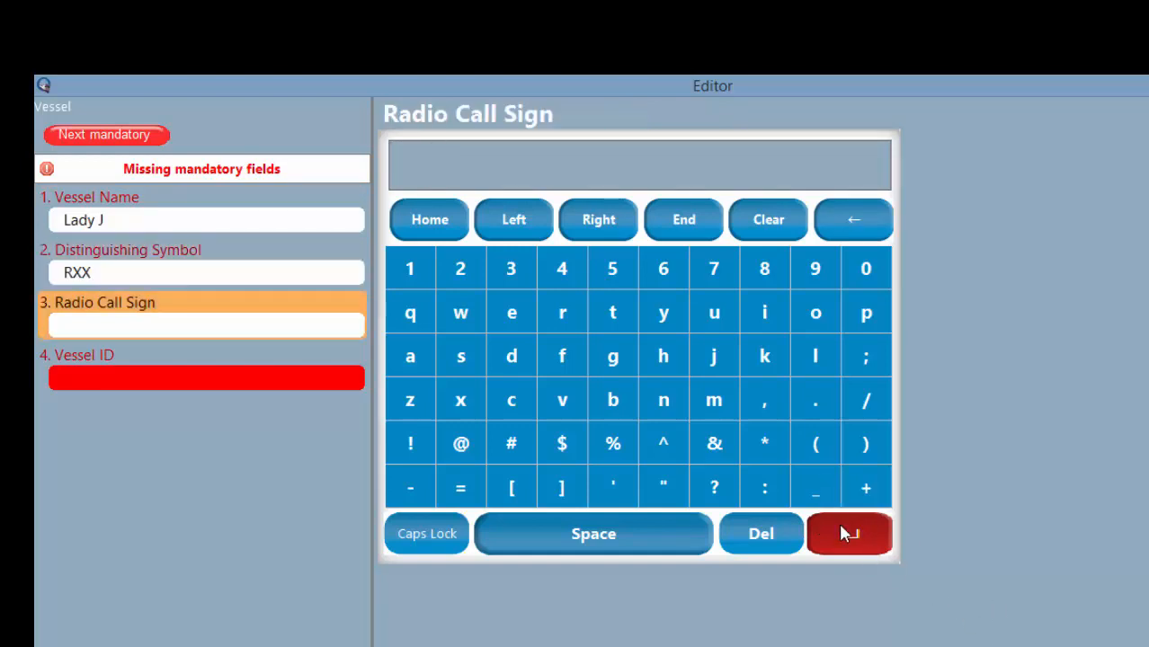
type("weh123")
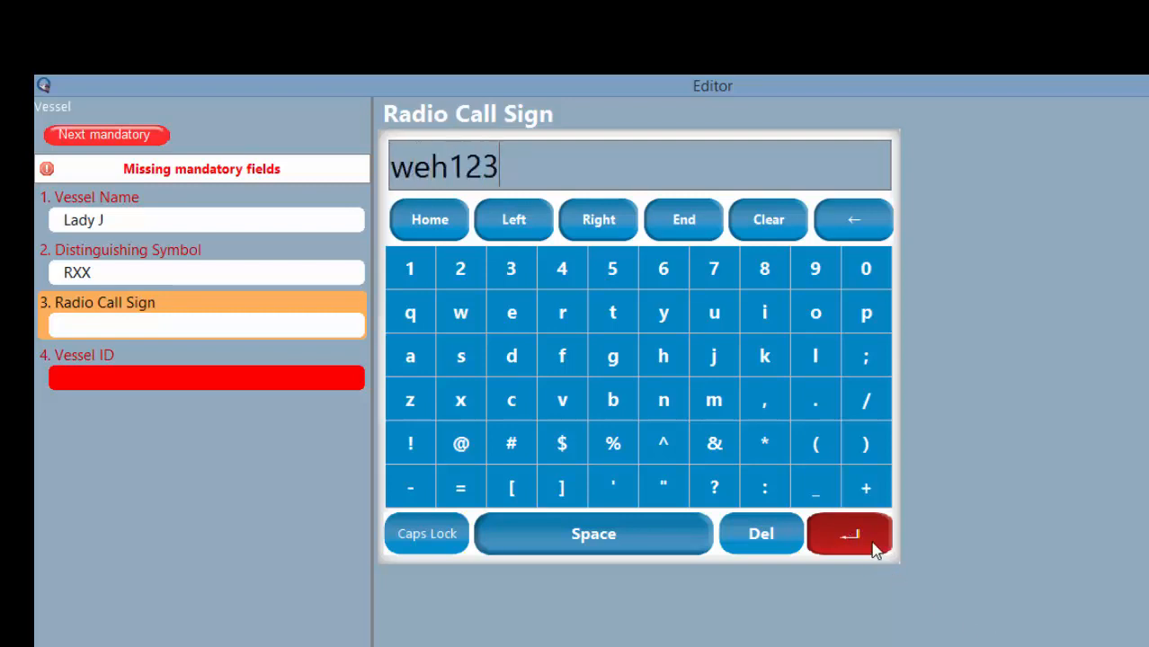
left_click(872, 545)
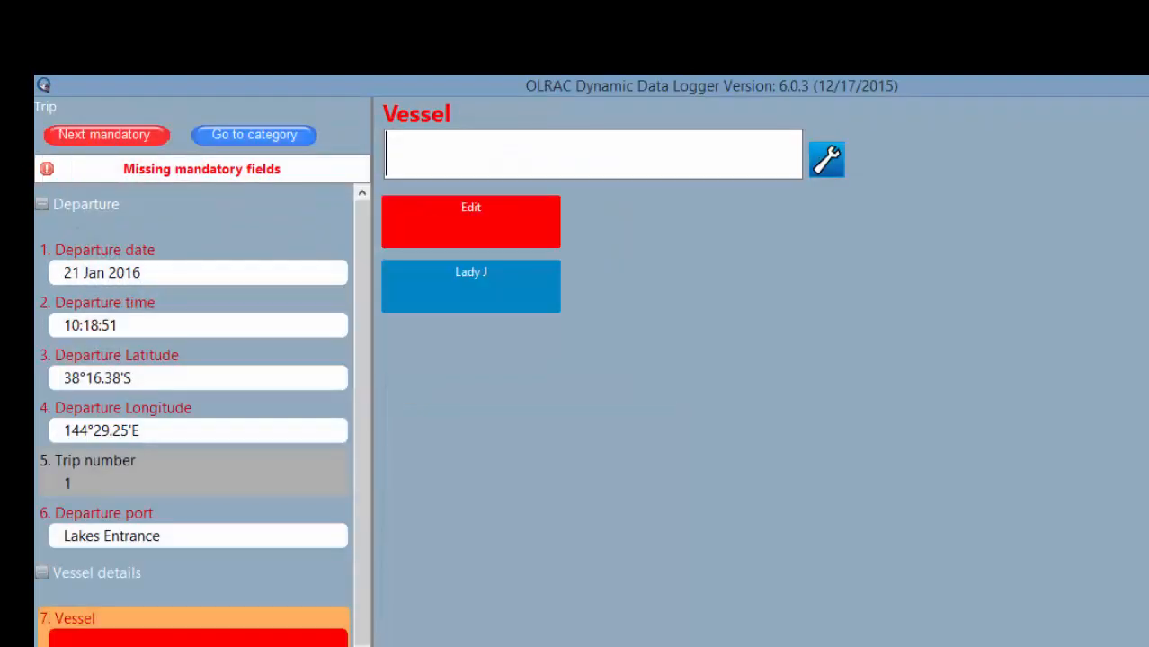
Choose Lady J as the trip's vessel and Trawl as the fishing method.
left_click(486, 295)
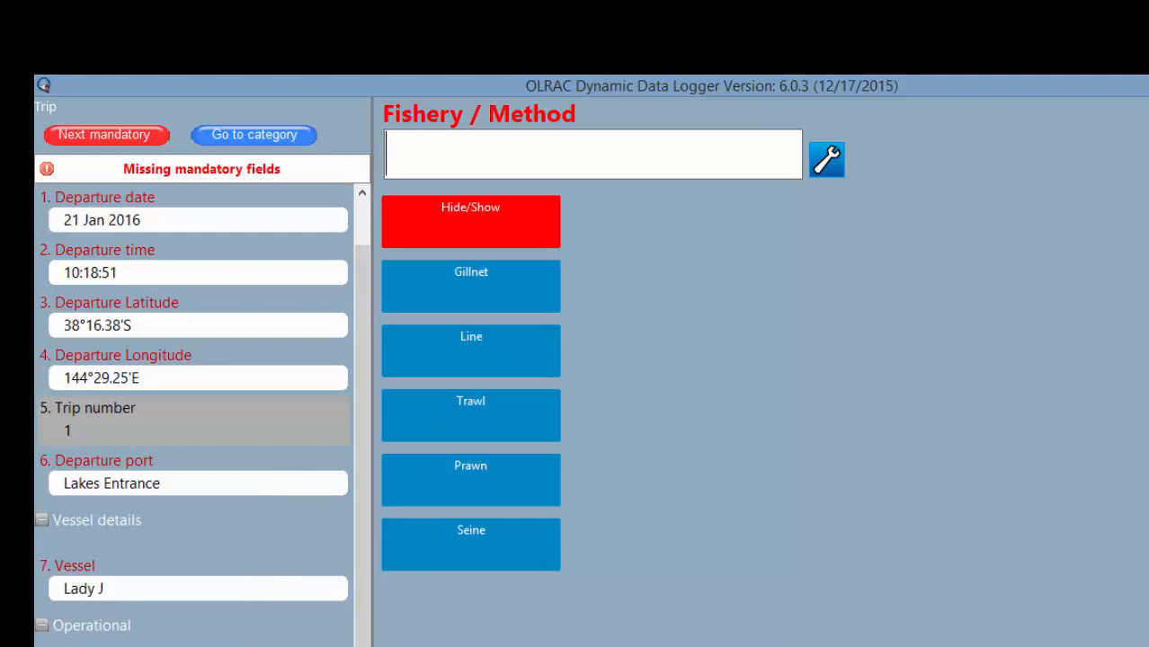
left_click(431, 424)
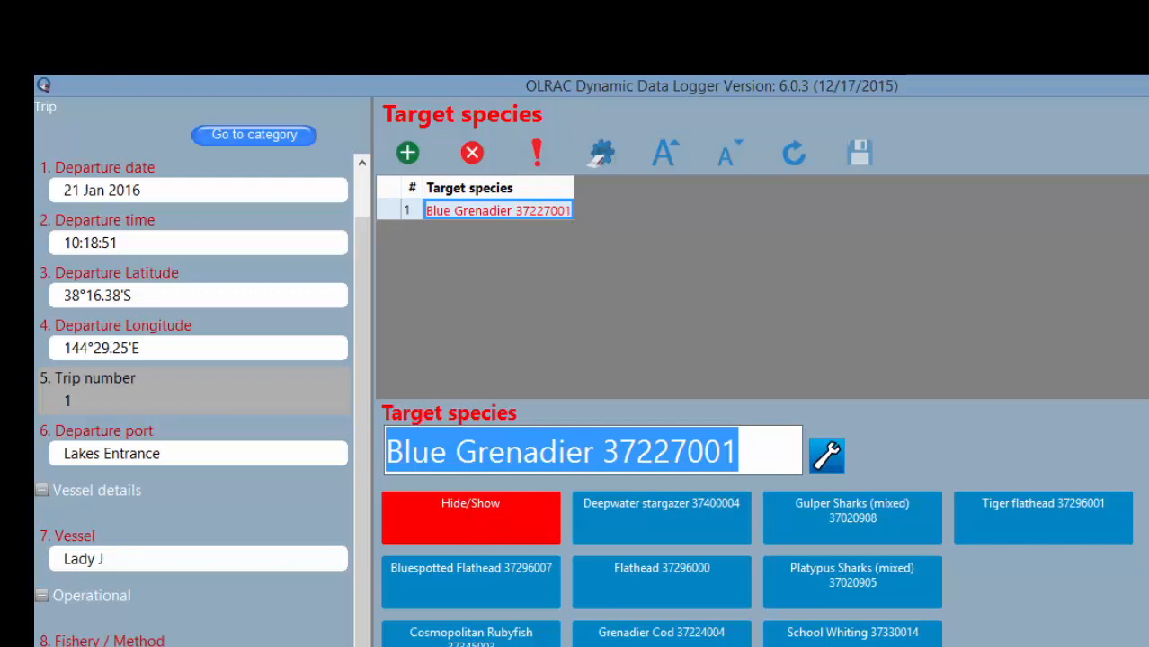
Go back to the main map with Main (F2) and start a new trip activity (F4).
left_click(918, 609)
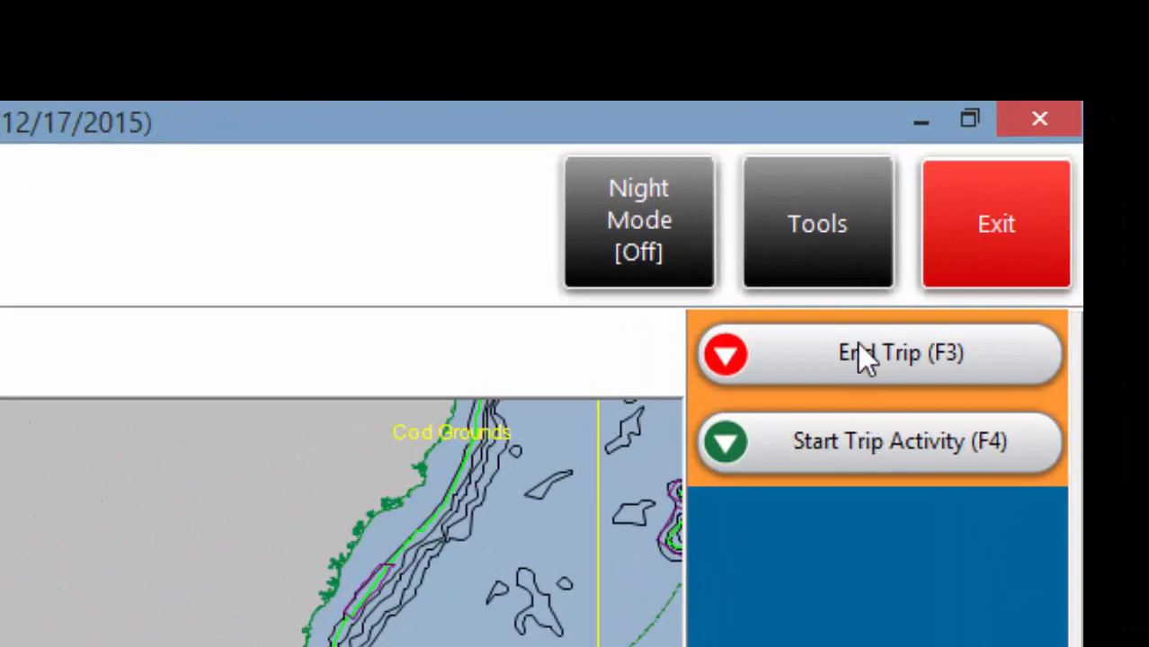
left_click(862, 454)
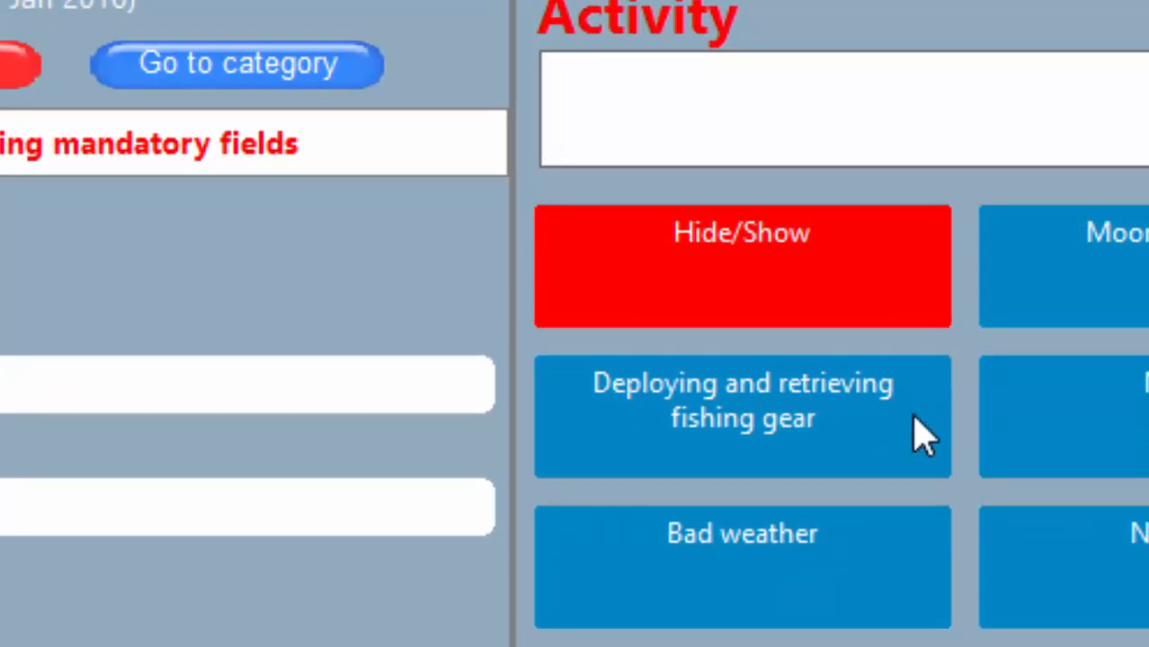
Log a deploying and retrieving fishing gear activity and return to the map.
left_click(764, 414)
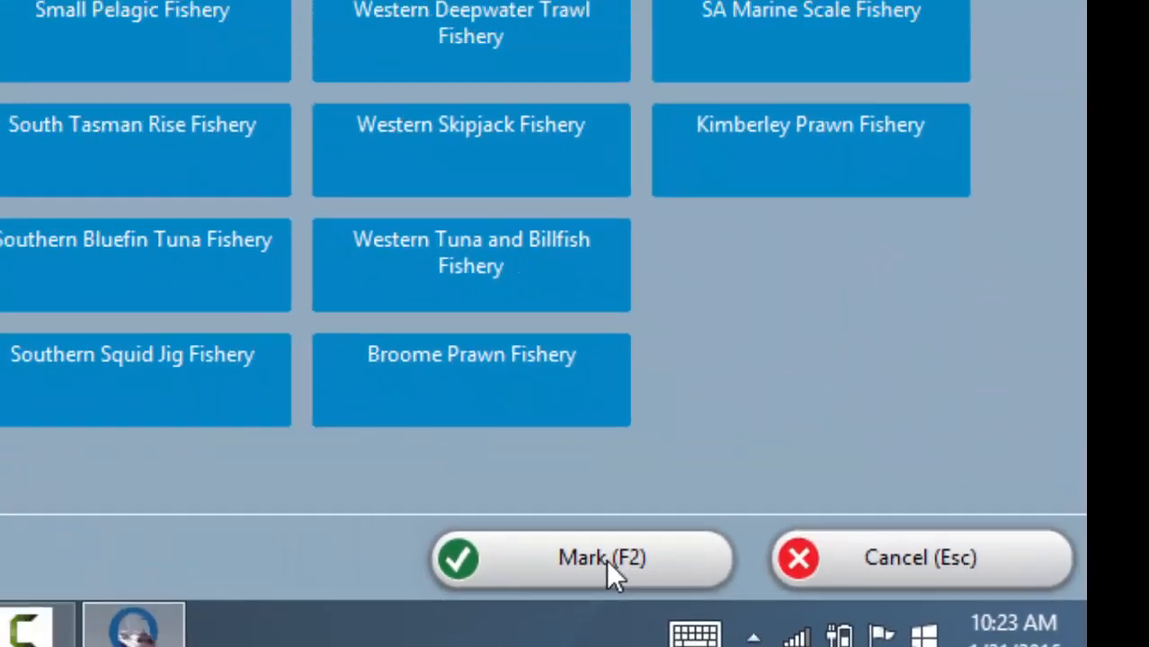
left_click(606, 560)
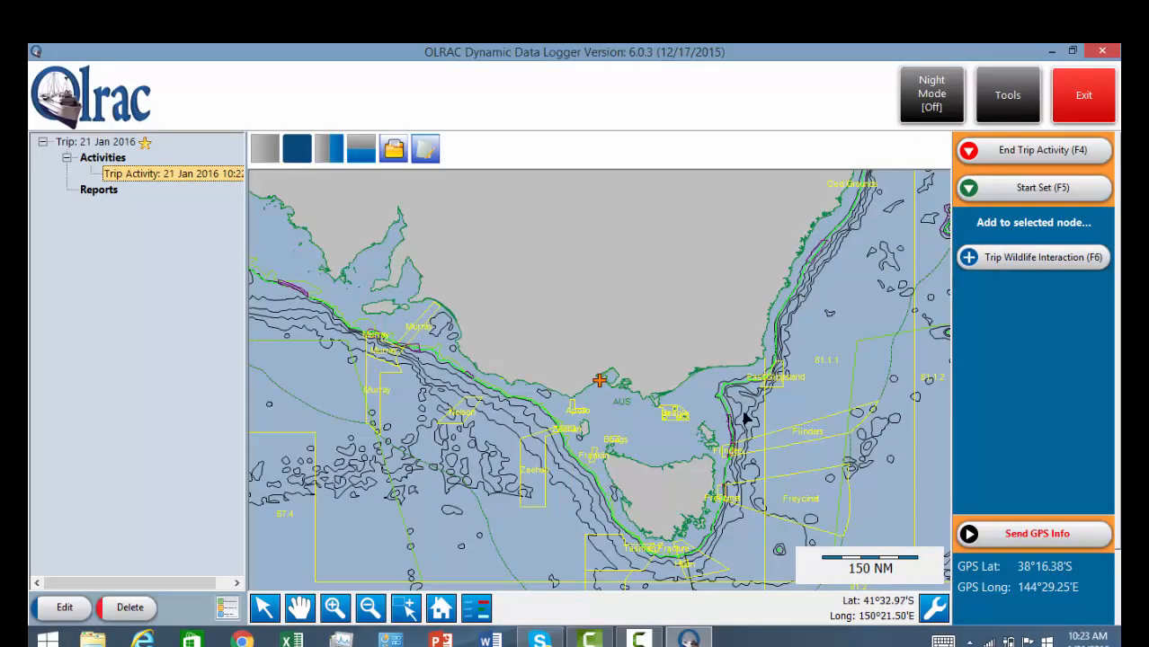